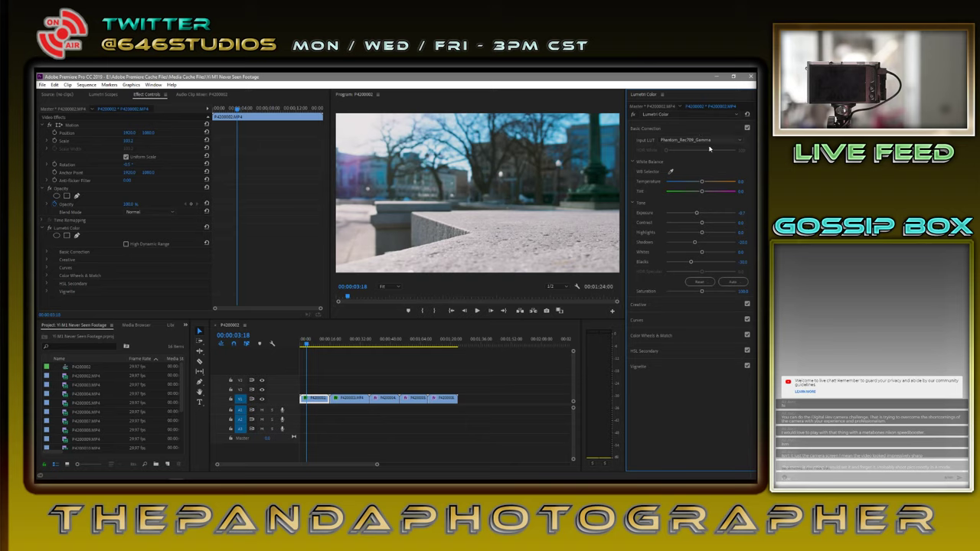
# Play the sequence from the first clip into the second, stop around 00:00:22:11, and expand the Creative grading section.
pyautogui.click(479, 313)
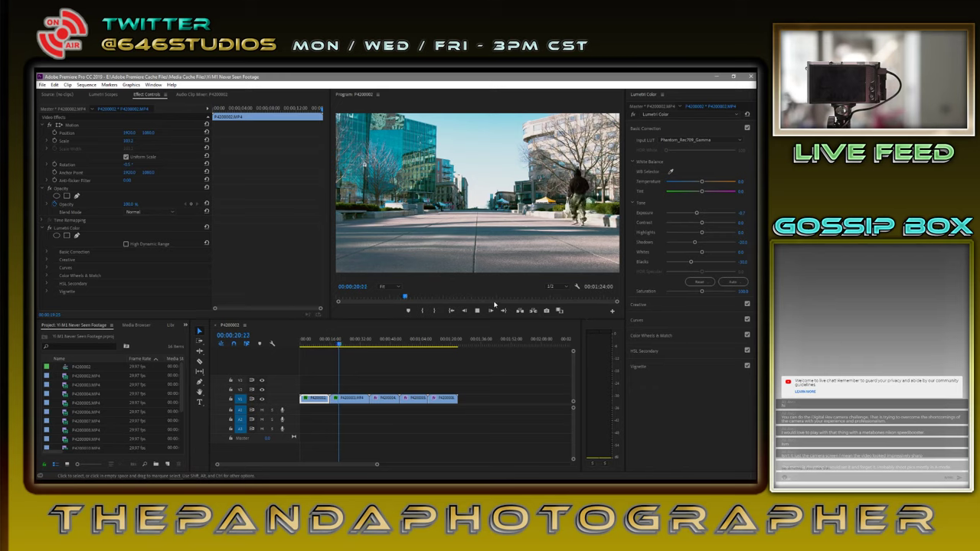
pyautogui.click(686, 306)
pyautogui.press('space')
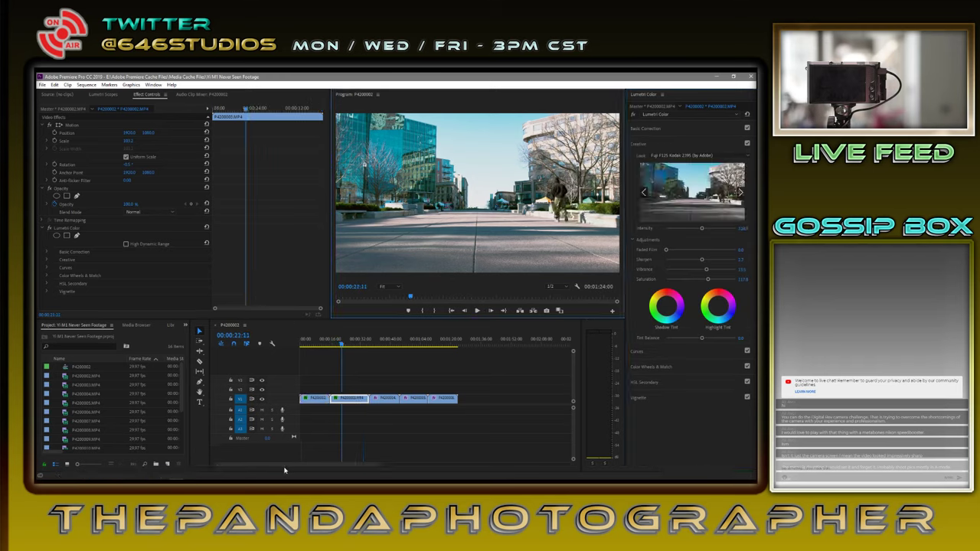
# Switch to the Windows Power Options, activate the ThePandaPhotographer power plan, and minimize the window.
pyautogui.click(260, 475)
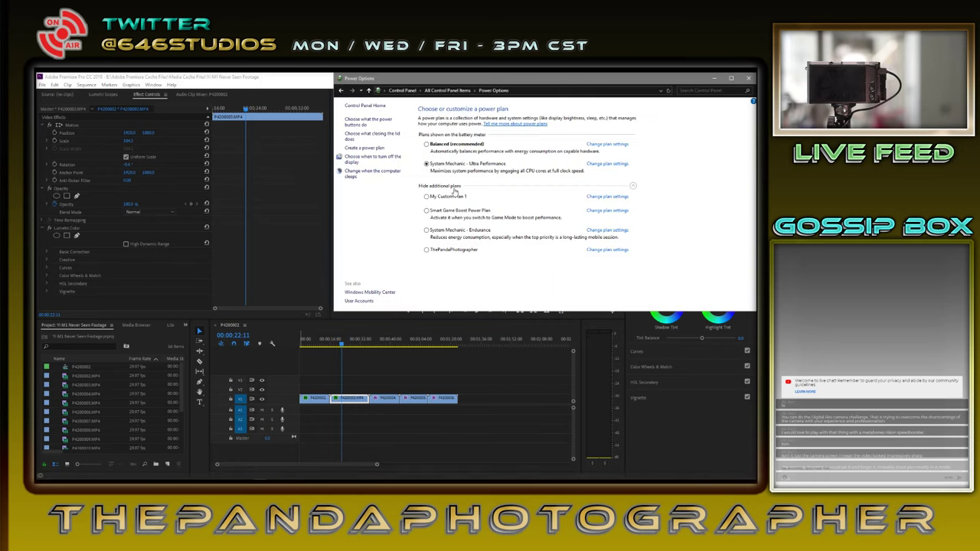
pyautogui.click(438, 251)
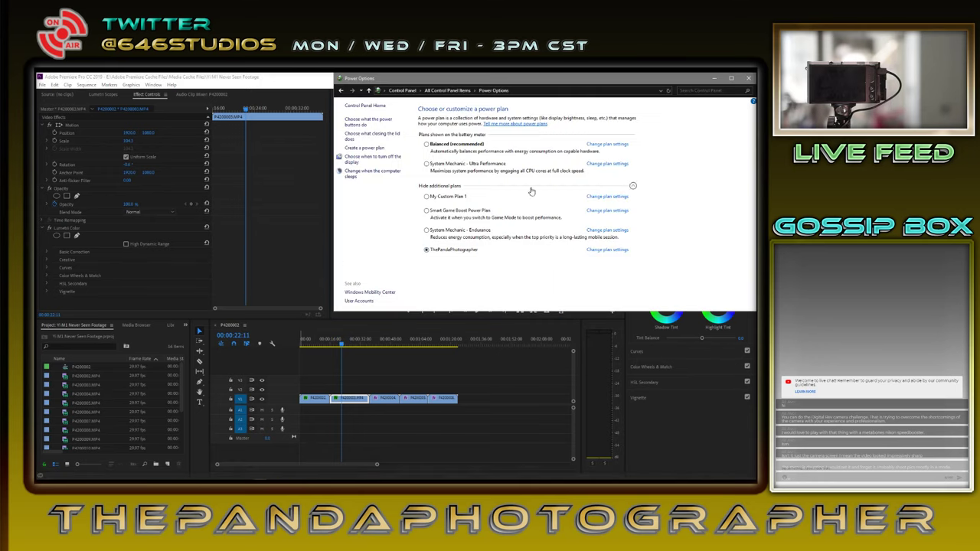
pyautogui.click(713, 78)
# Play the graded sequence from the second clip through to its end.
pyautogui.moveTo(312, 478)
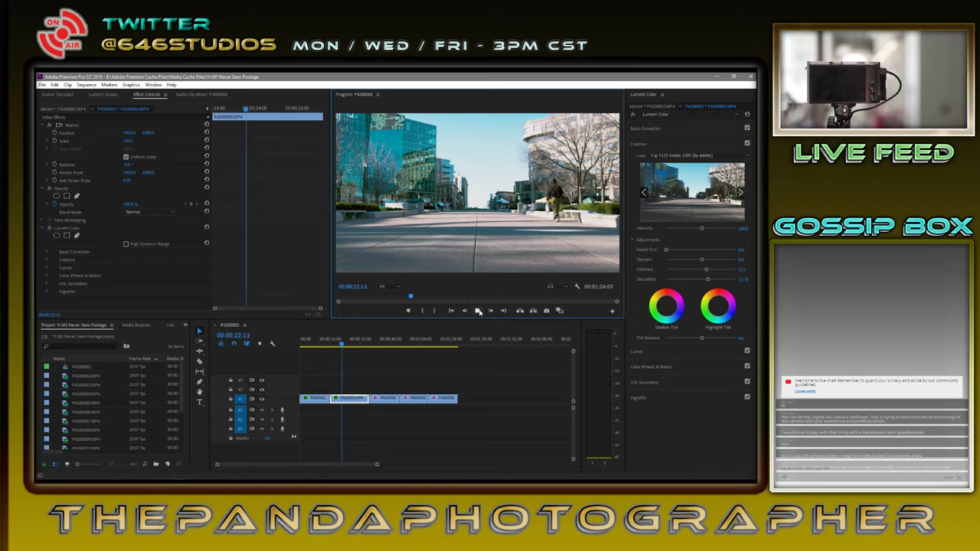
pyautogui.press('space')
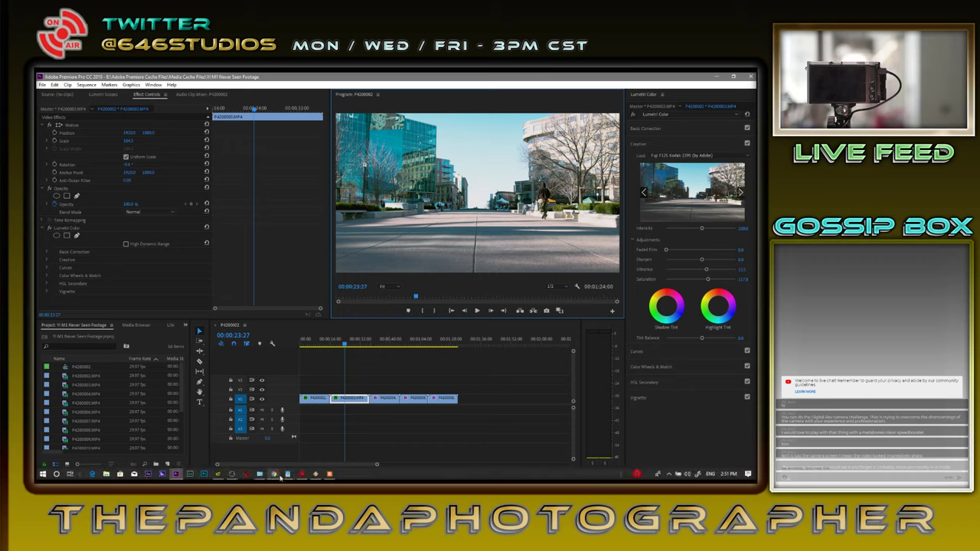
pyautogui.click(477, 311)
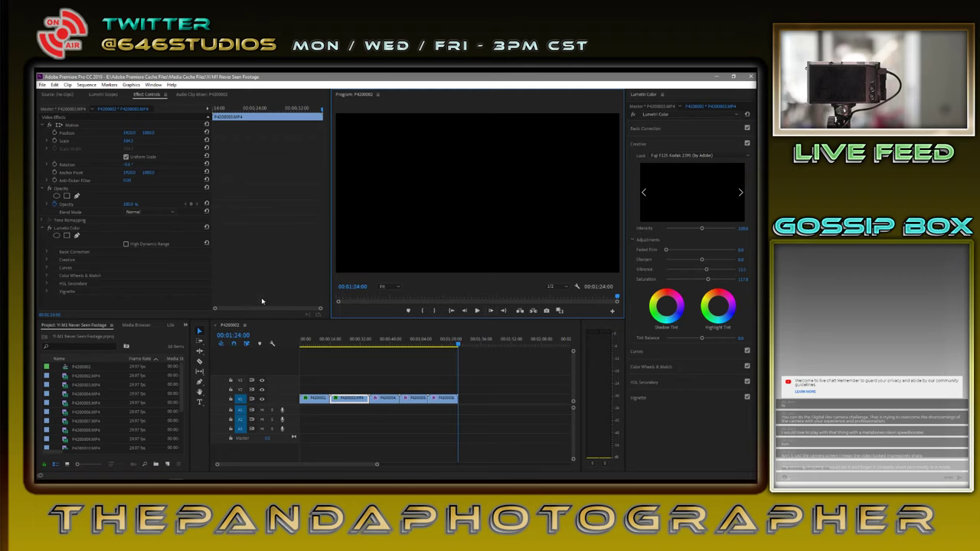
# Go to 00:00:32:29 in the second clip and disable its Creative, Basic Correction, Curves and Color Wheels & Match sections.
pyautogui.click(362, 343)
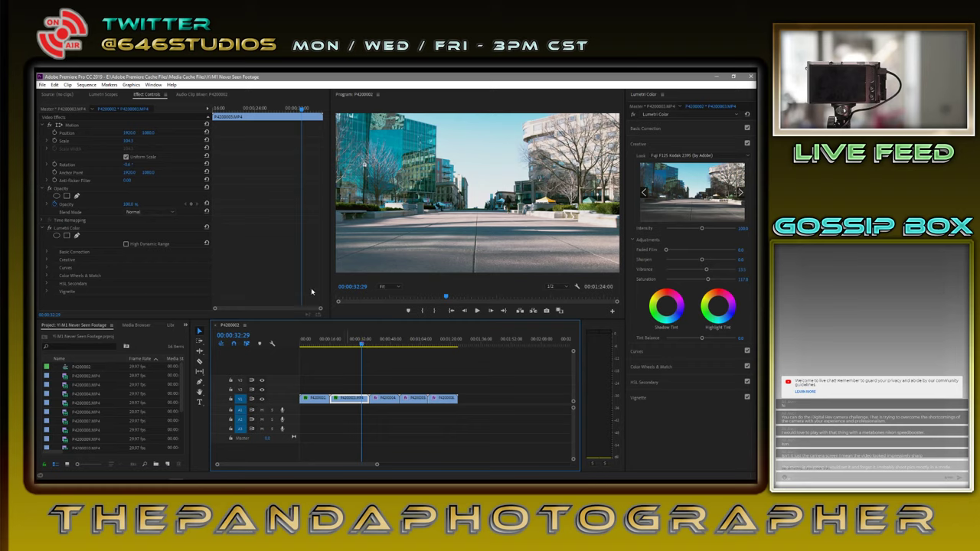
pyautogui.moveTo(259, 478)
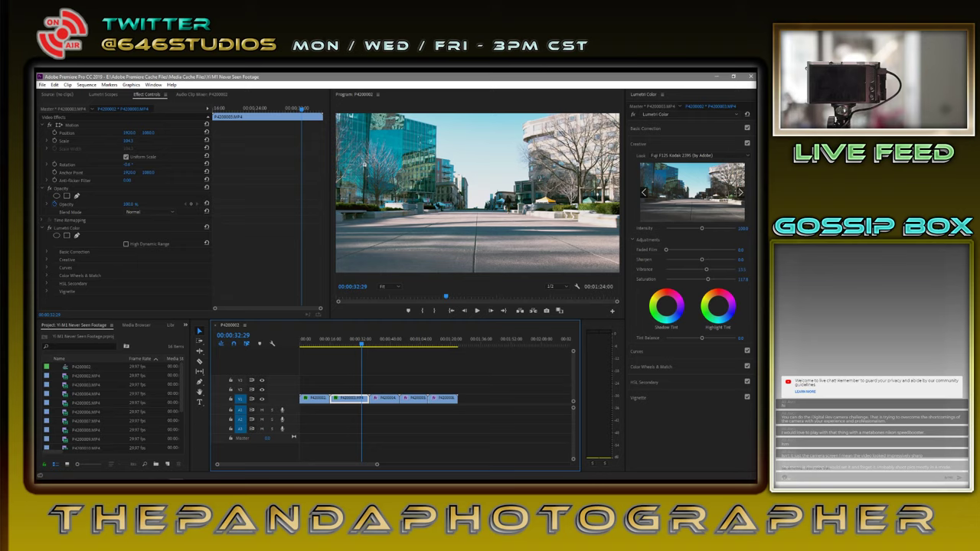
pyautogui.click(747, 143)
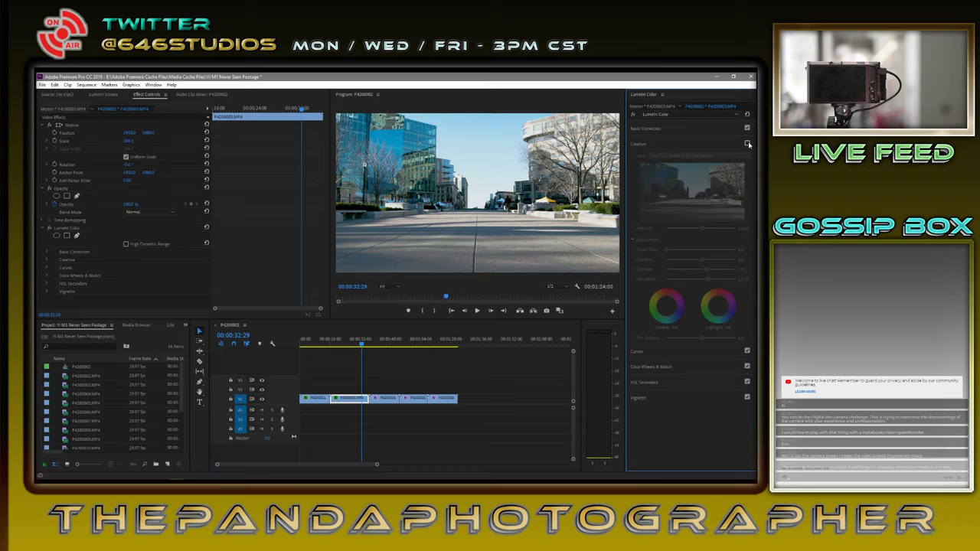
pyautogui.click(748, 129)
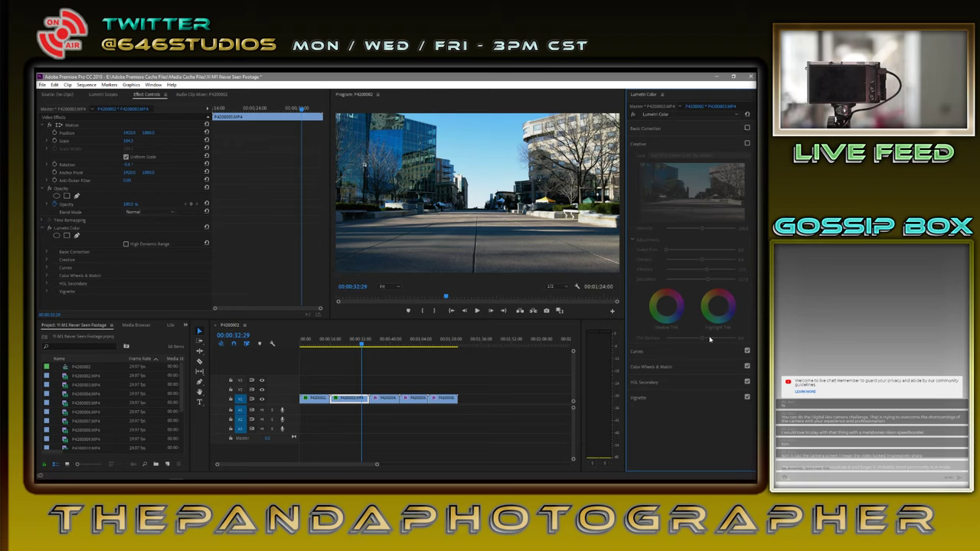
pyautogui.click(747, 352)
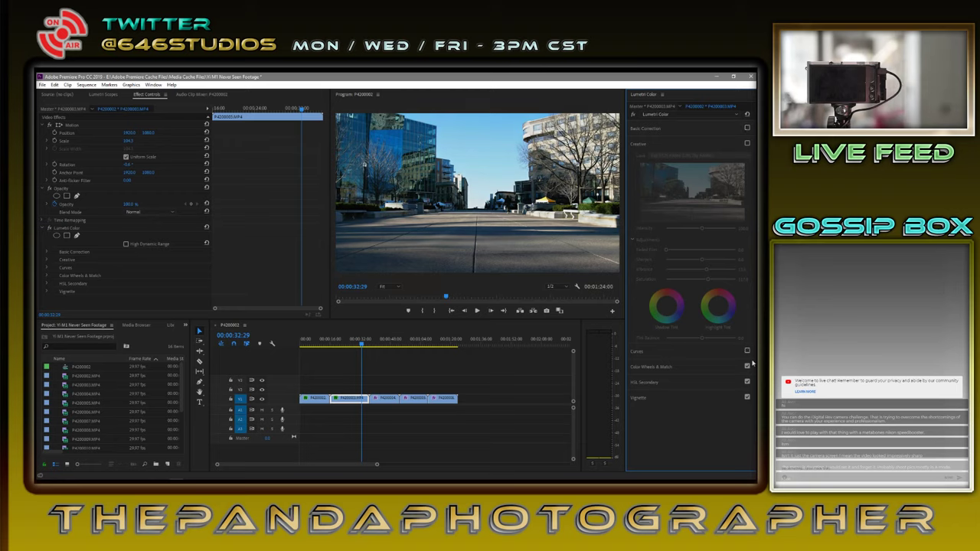
pyautogui.click(748, 367)
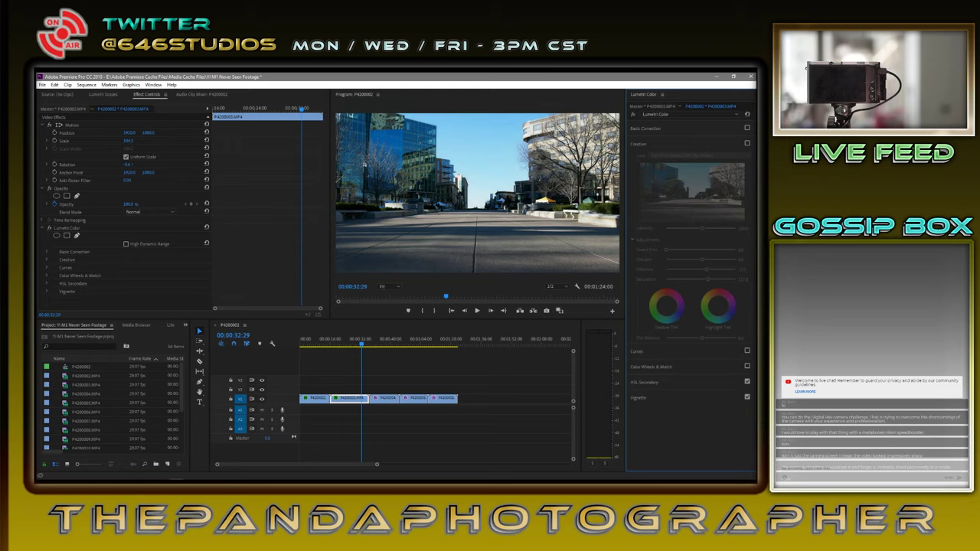
pyautogui.click(747, 382)
# Re-enable Basic Correction on the second clip and reset its tone adjustments.
pyautogui.click(748, 129)
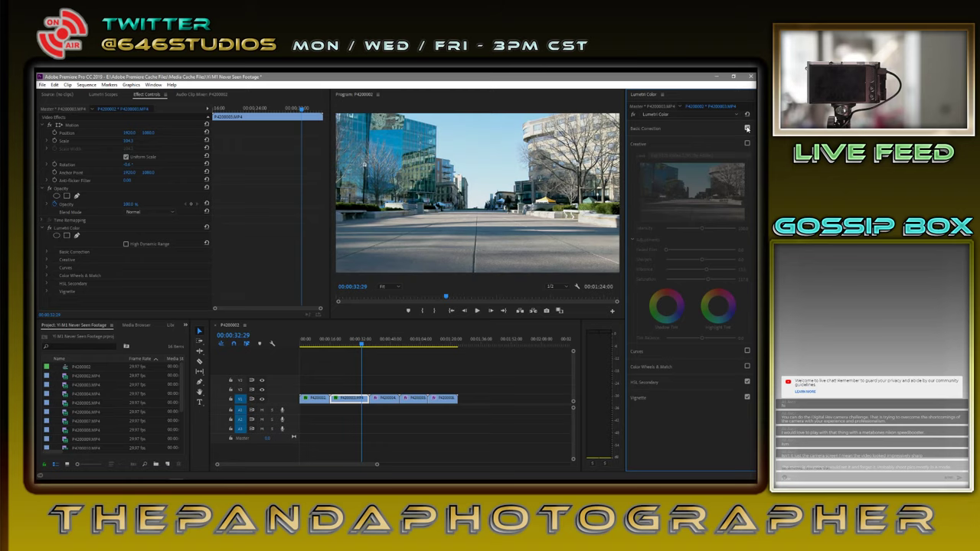
pyautogui.click(728, 129)
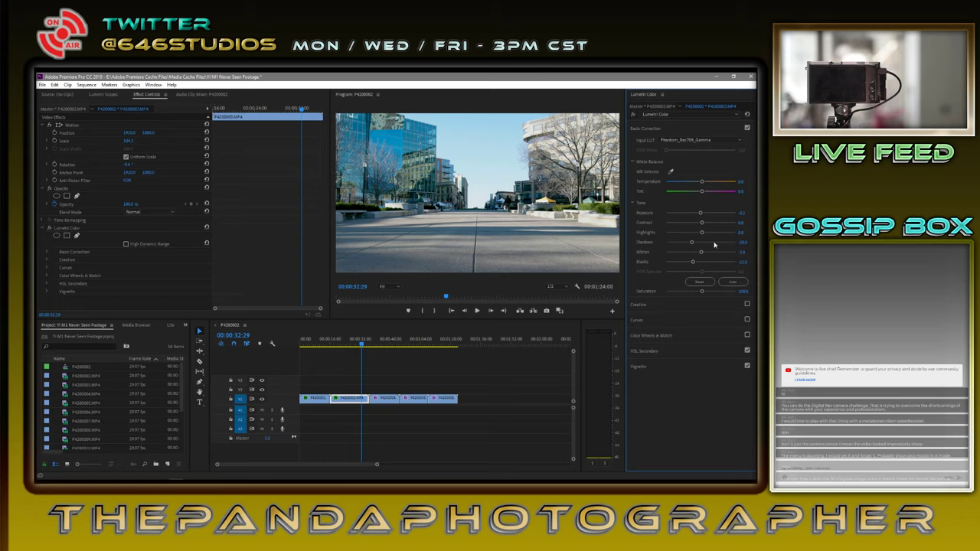
pyautogui.click(700, 283)
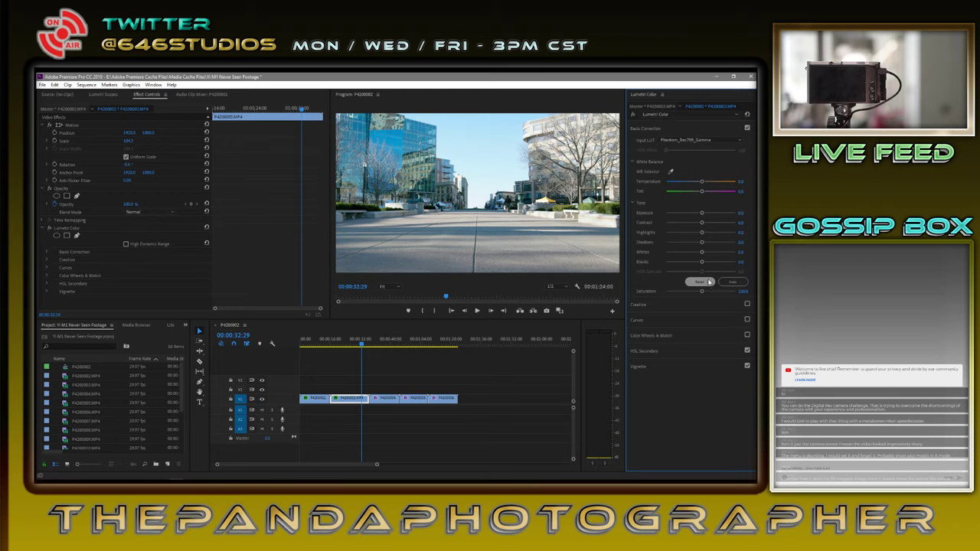
# Set the second clip's Input LUT to None.
pyautogui.click(703, 141)
pyautogui.click(707, 149)
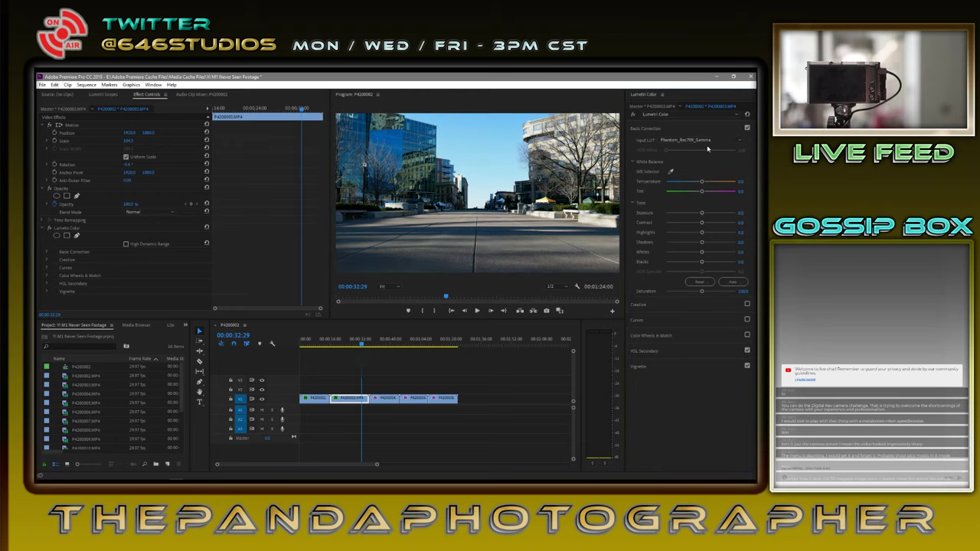
pyautogui.click(707, 145)
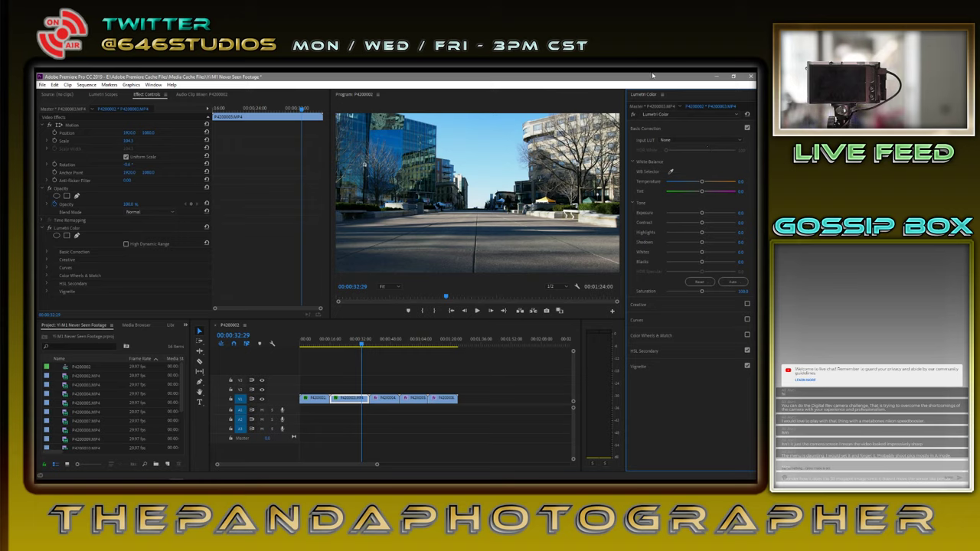
# Apply the Phantom_Rec709_Gamma input LUT and adjust the tone to exposure about -0.2, shadows about -27 and blacks about -24.
pyautogui.click(702, 140)
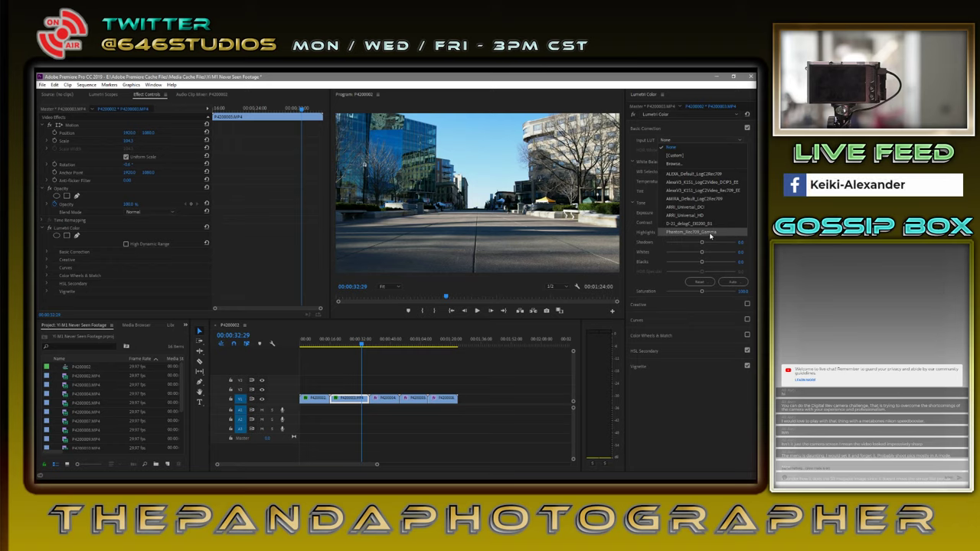
pyautogui.click(710, 233)
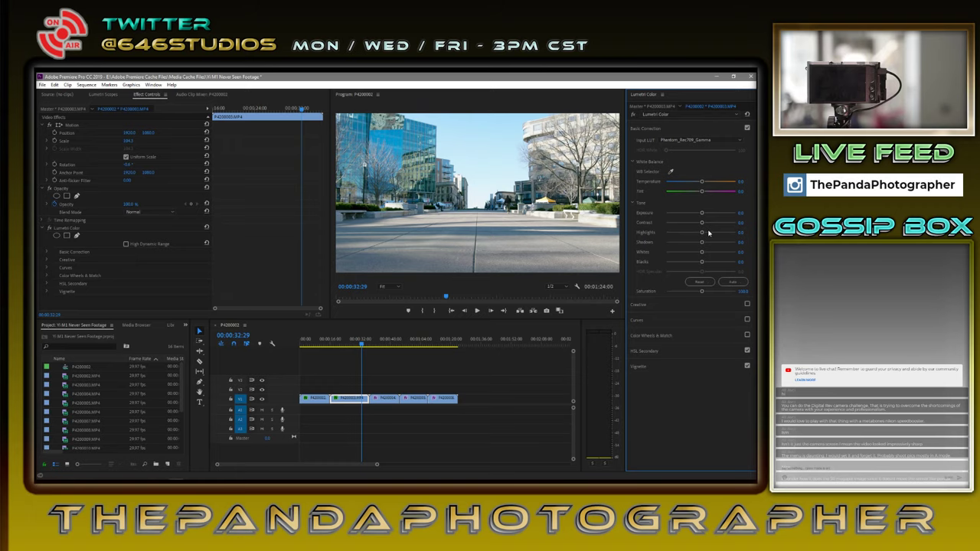
pyautogui.click(729, 282)
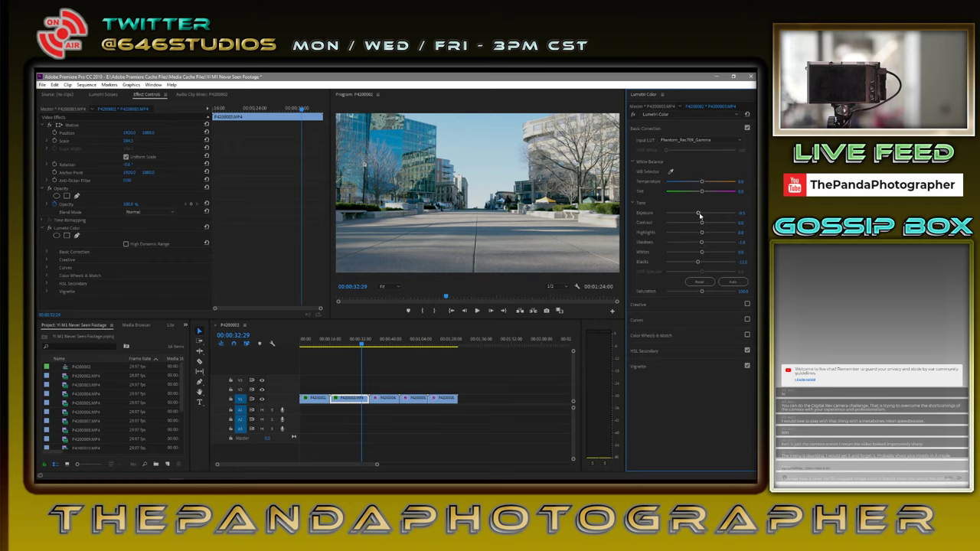
pyautogui.moveTo(698, 214); pyautogui.dragTo(692, 266)
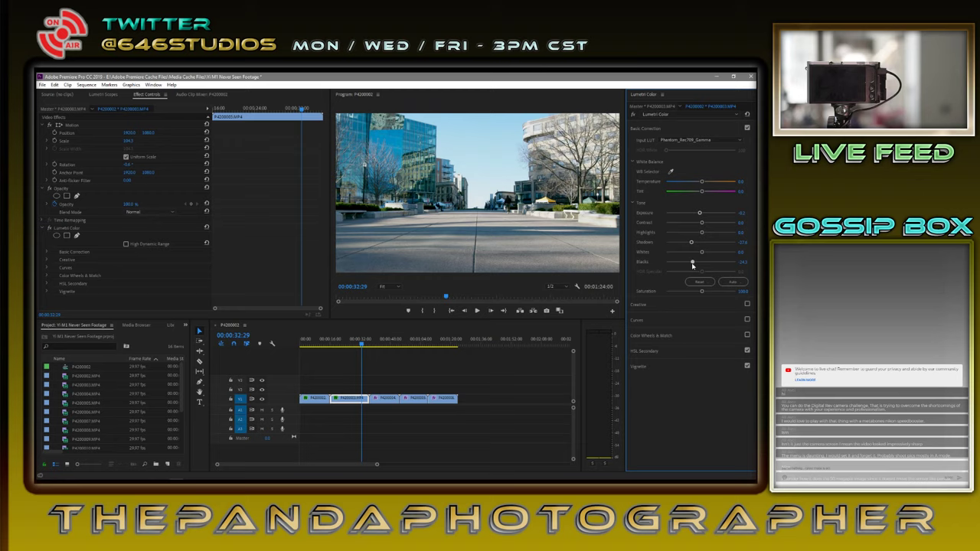
# Re-enable the Creative and Curves sections on the second clip, comparing the image with and without the Creative look.
pyautogui.click(720, 306)
pyautogui.click(747, 144)
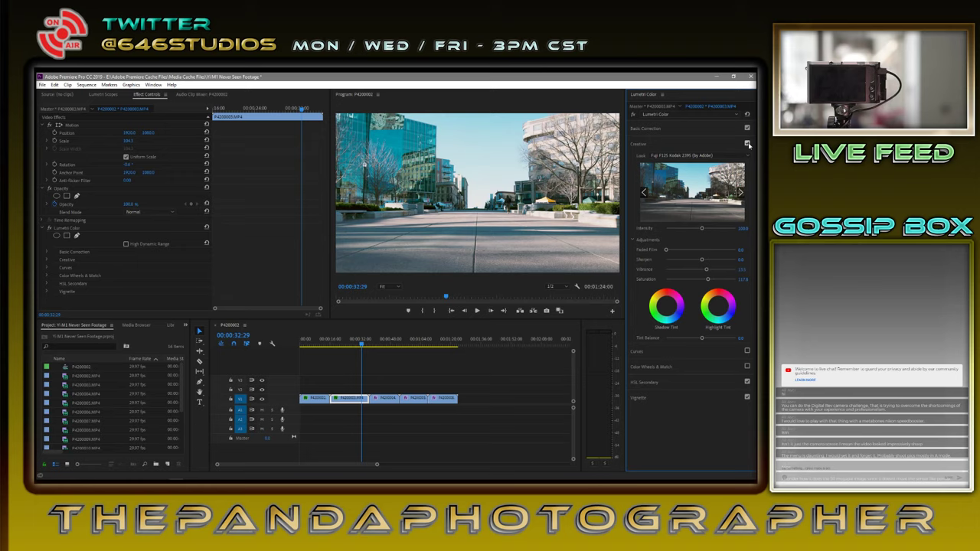
pyautogui.click(748, 144)
pyautogui.click(749, 144)
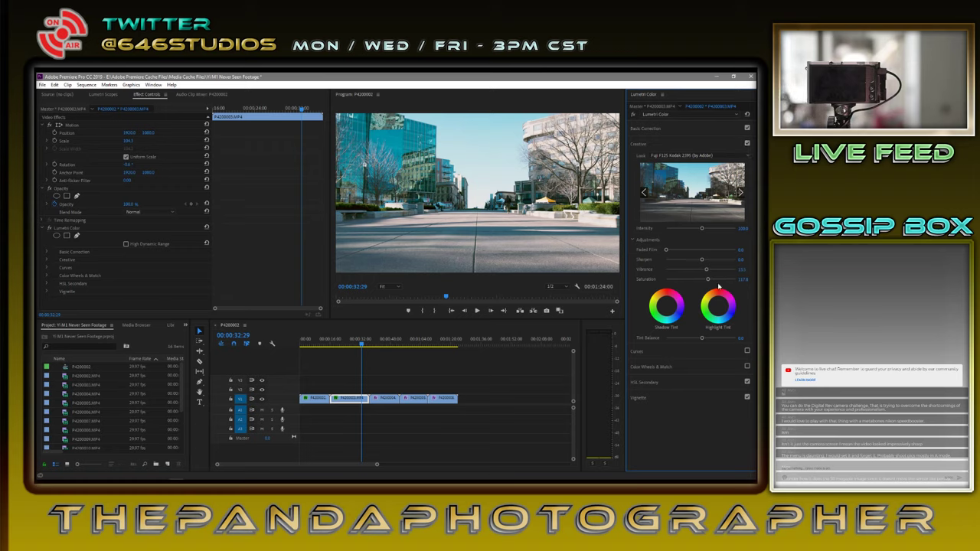
pyautogui.click(694, 350)
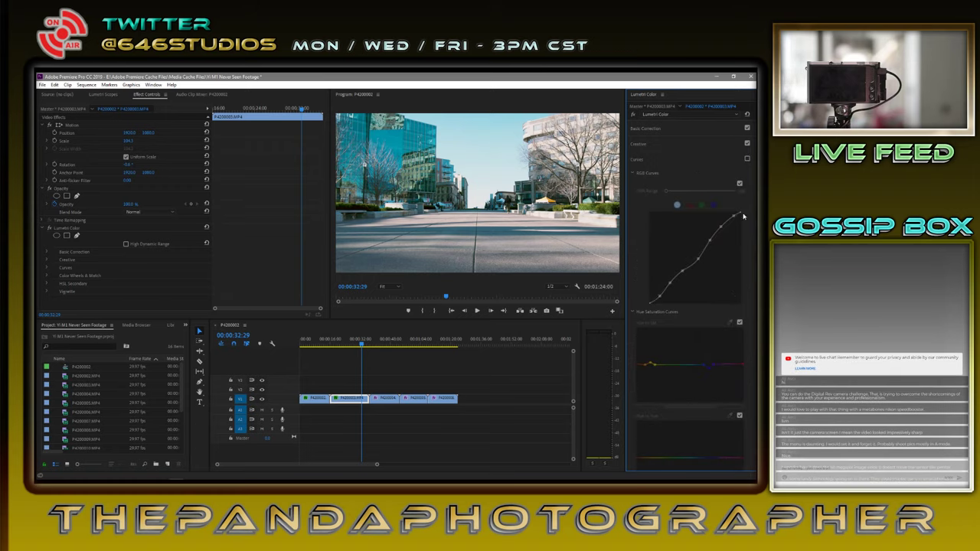
pyautogui.click(747, 160)
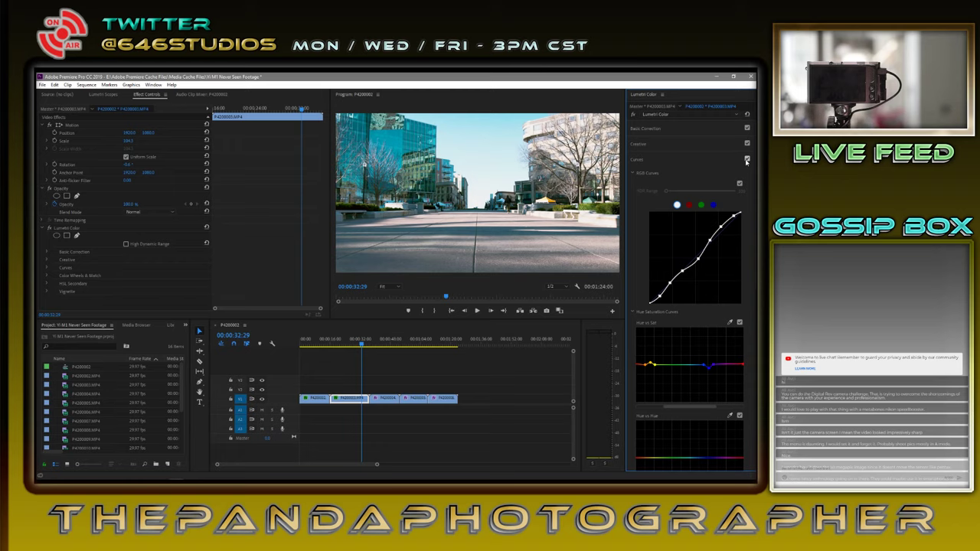
# Move through the third clip to 00:01:02:22 in the fourth clip and disable its Basic Correction, Creative and Curves sections.
pyautogui.click(382, 340)
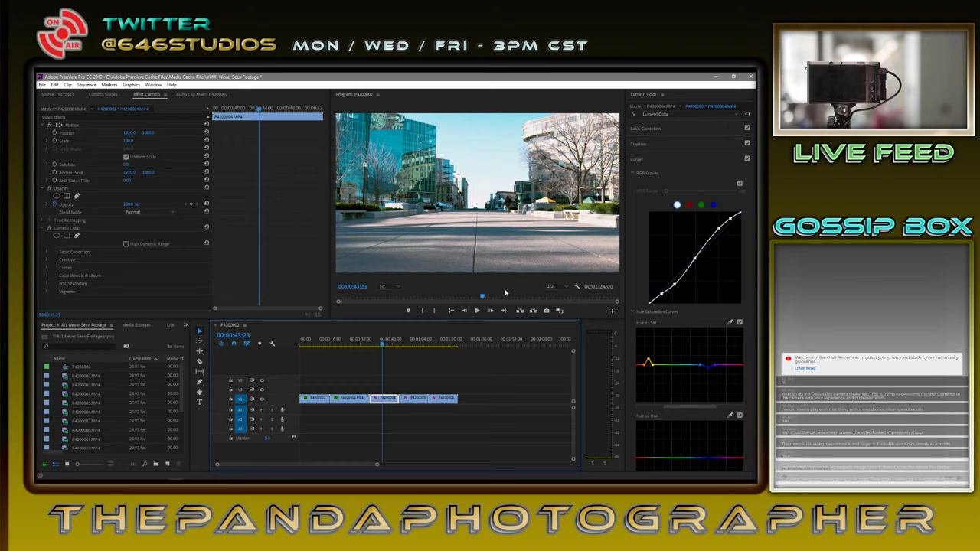
pyautogui.click(420, 338)
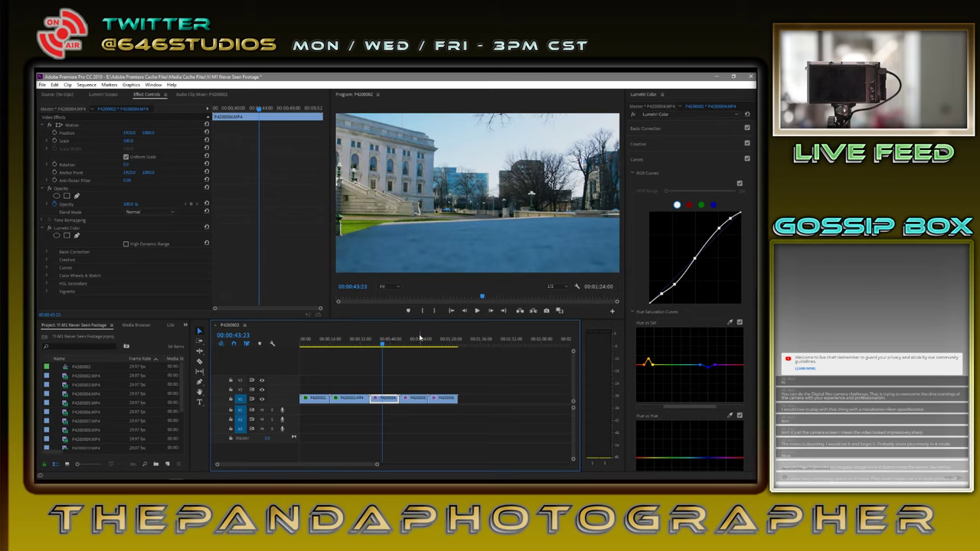
pyautogui.click(420, 338)
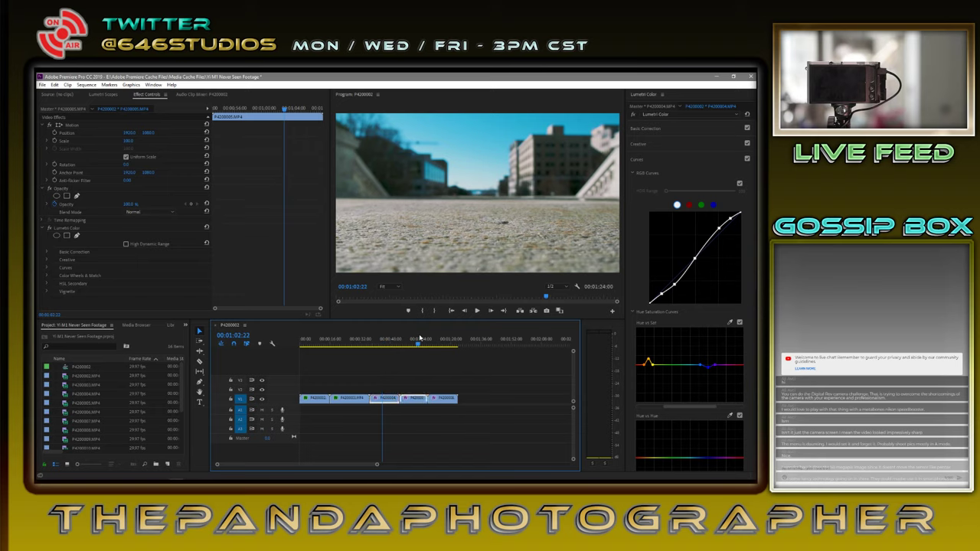
pyautogui.click(747, 128)
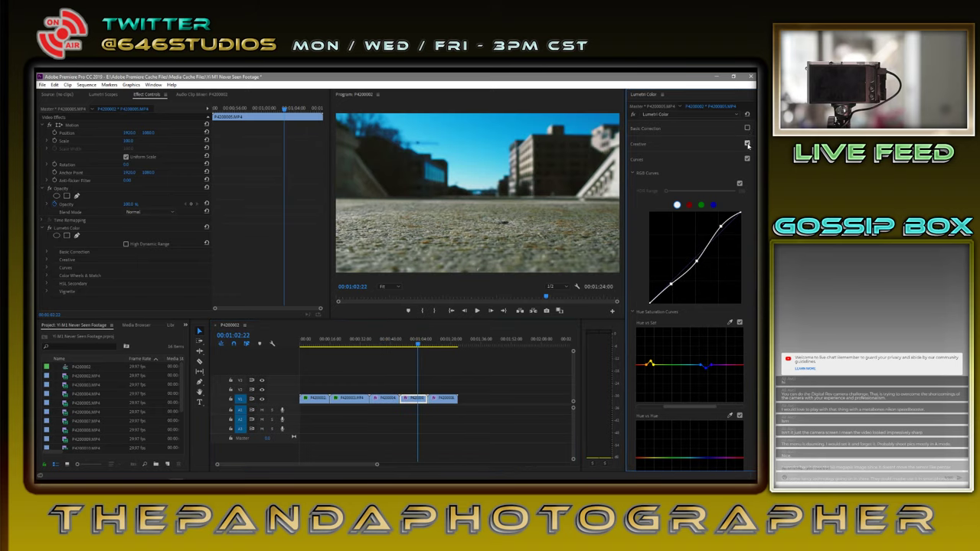
pyautogui.click(748, 143)
pyautogui.click(747, 159)
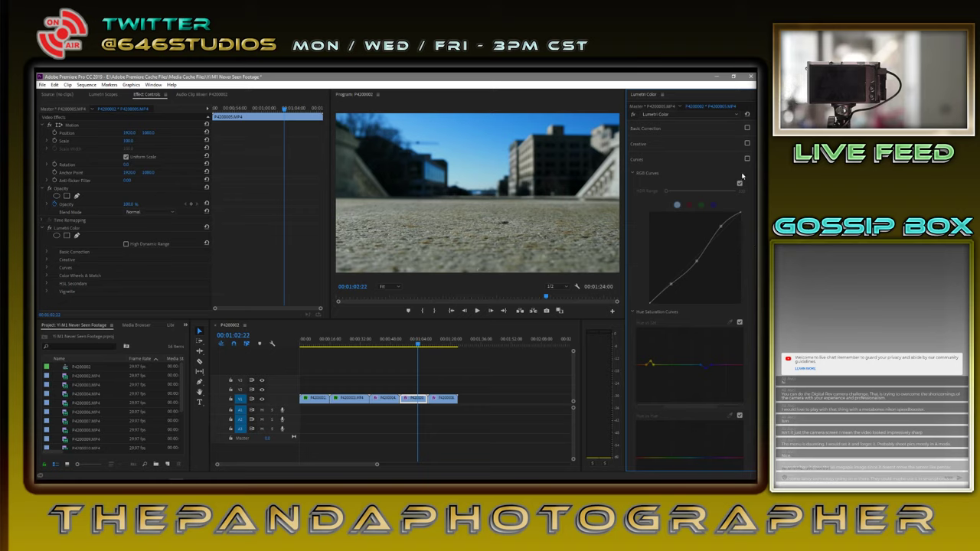
# Re-enable the Basic Correction, Creative and Curves sections on the fourth clip.
pyautogui.click(748, 128)
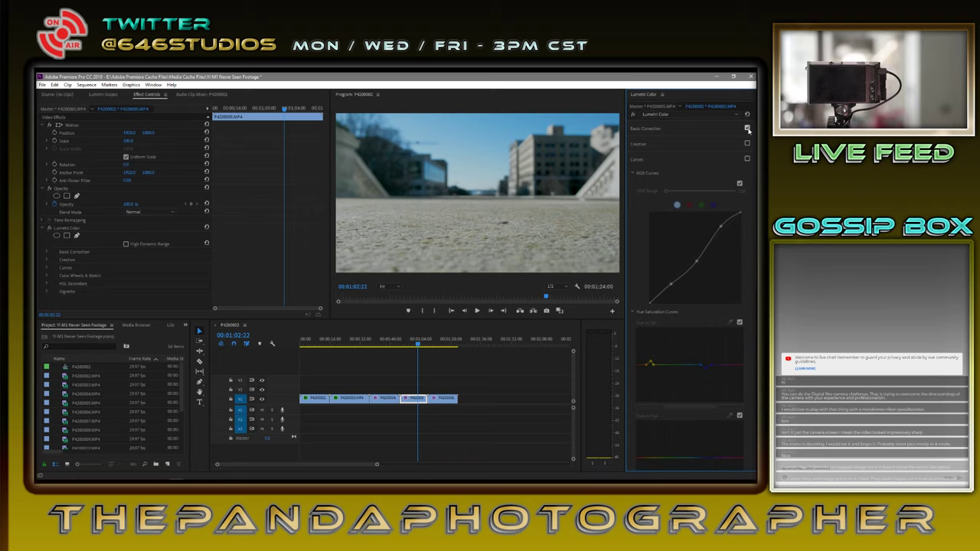
pyautogui.click(747, 144)
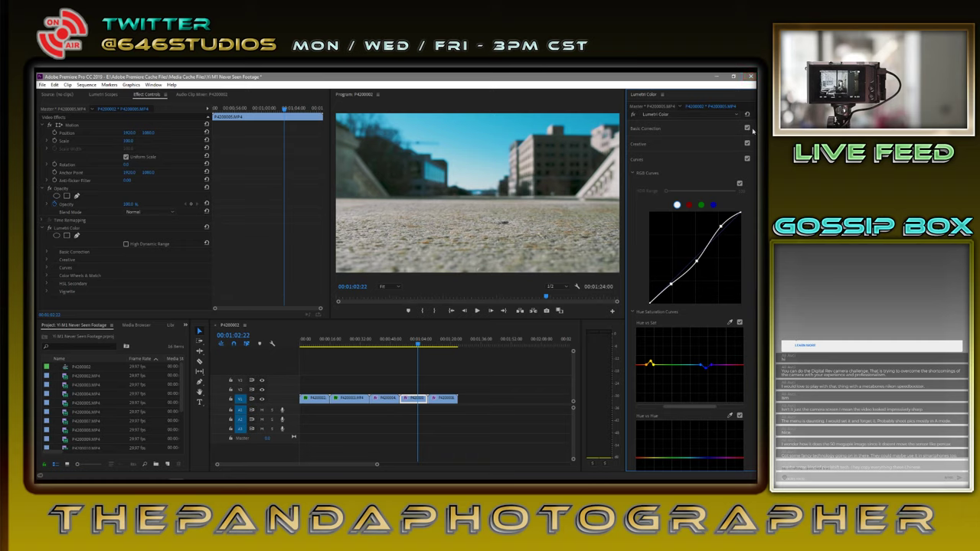
# Turn the fourth clip's Basic Correction, Creative and Curves sections off again to show the ungraded footage.
pyautogui.click(747, 129)
pyautogui.click(747, 143)
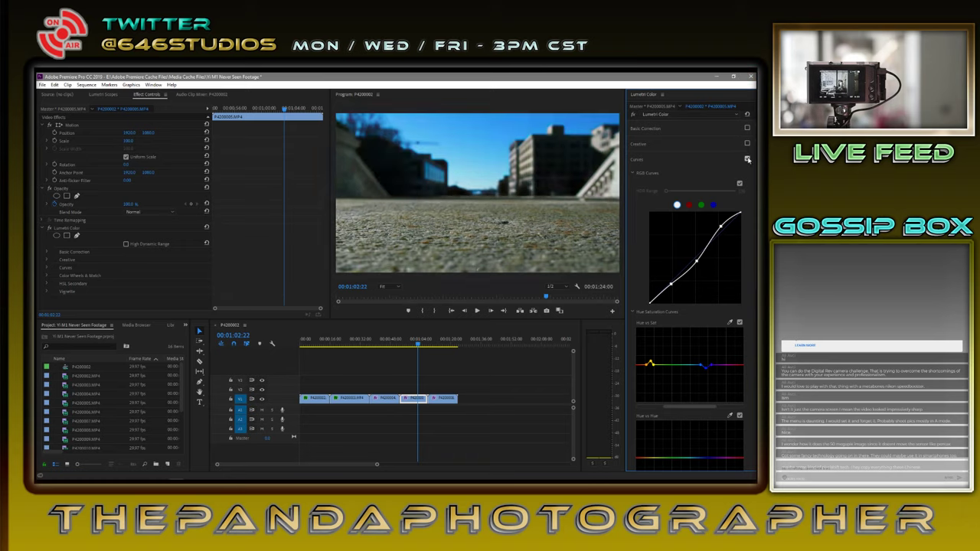
pyautogui.click(748, 158)
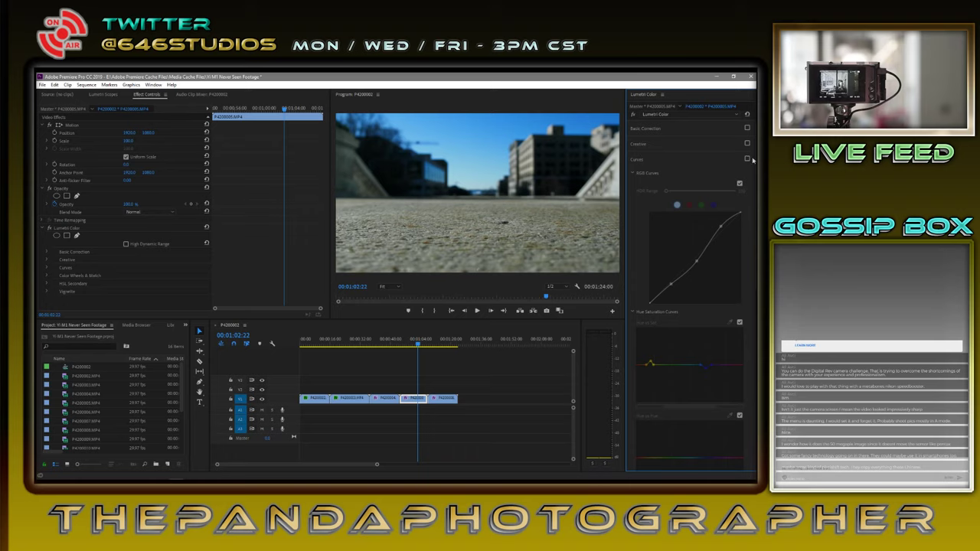
# Turn off the fourth clip's Color Wheels & Match section in Lumetri Color.
pyautogui.scroll(-5, 755, 159)
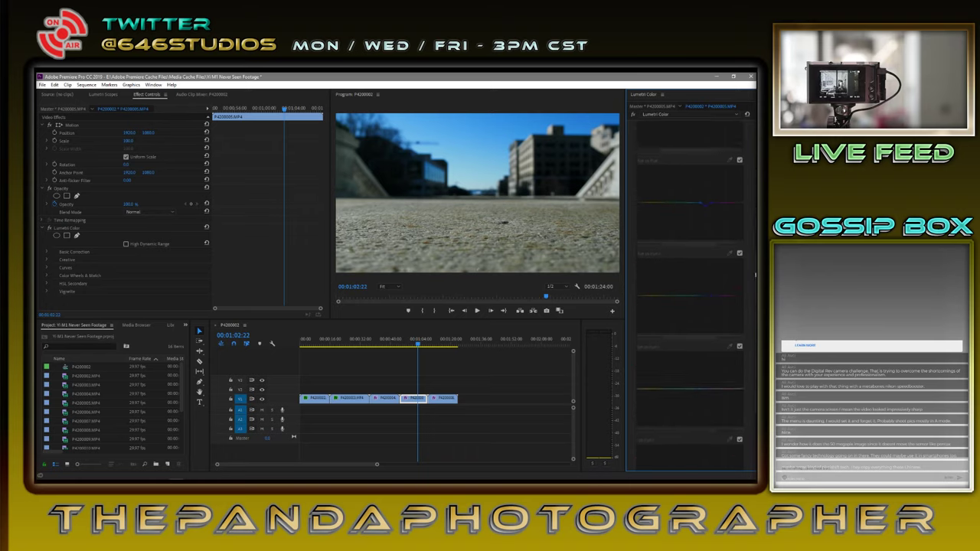
pyautogui.scroll(-5, 743, 378)
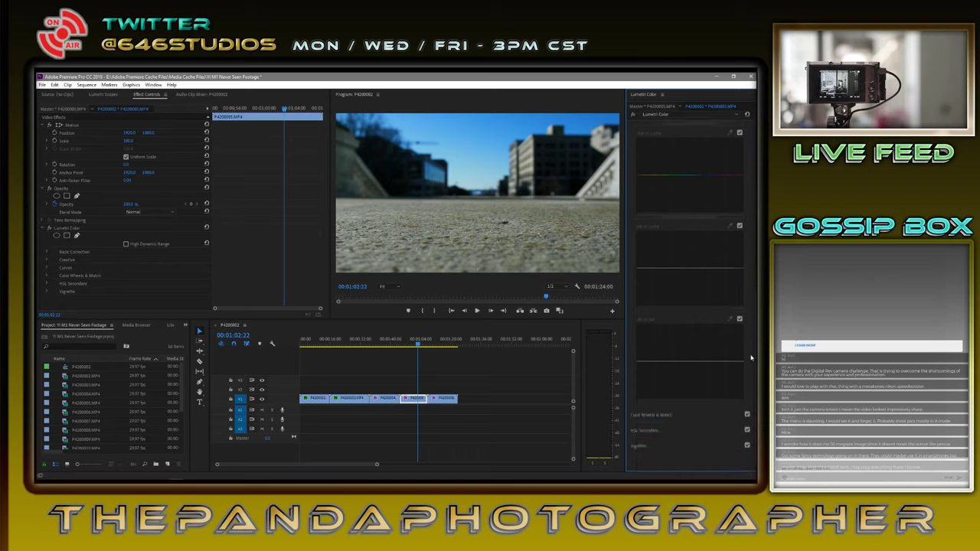
pyautogui.click(748, 415)
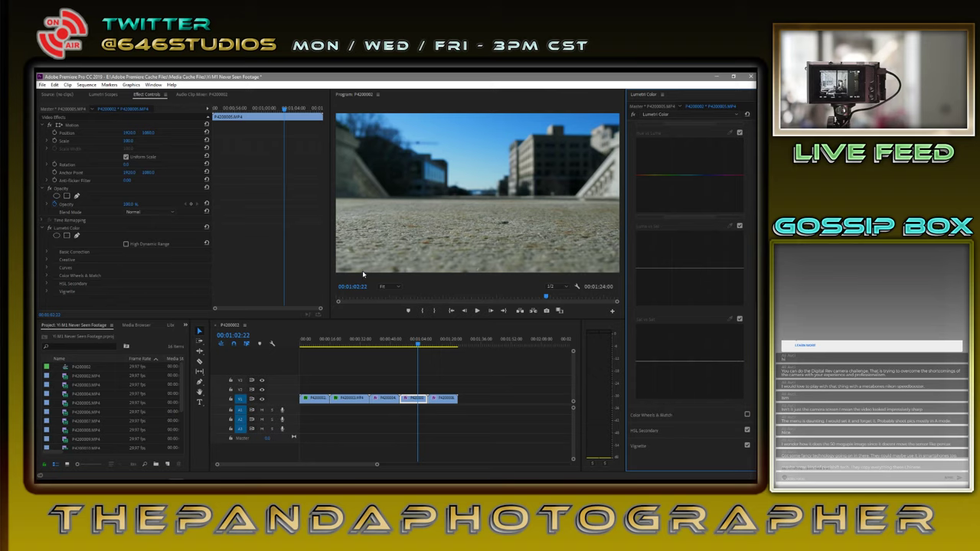
# Enlarge the program preview to 100% and examine the stone surface in the foreground one frame further on, at 00:01:02:23.
pyautogui.click(392, 288)
pyautogui.click(393, 335)
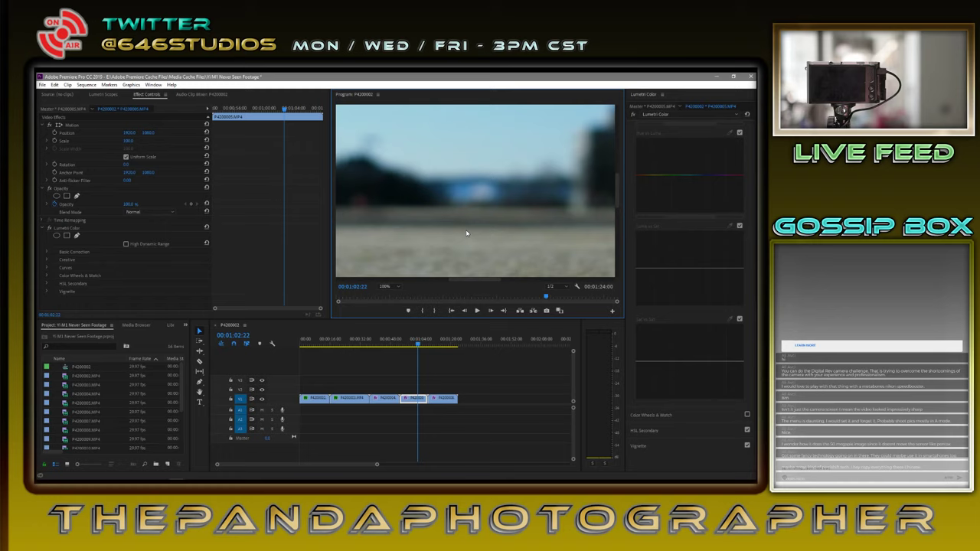
pyautogui.press('Right')
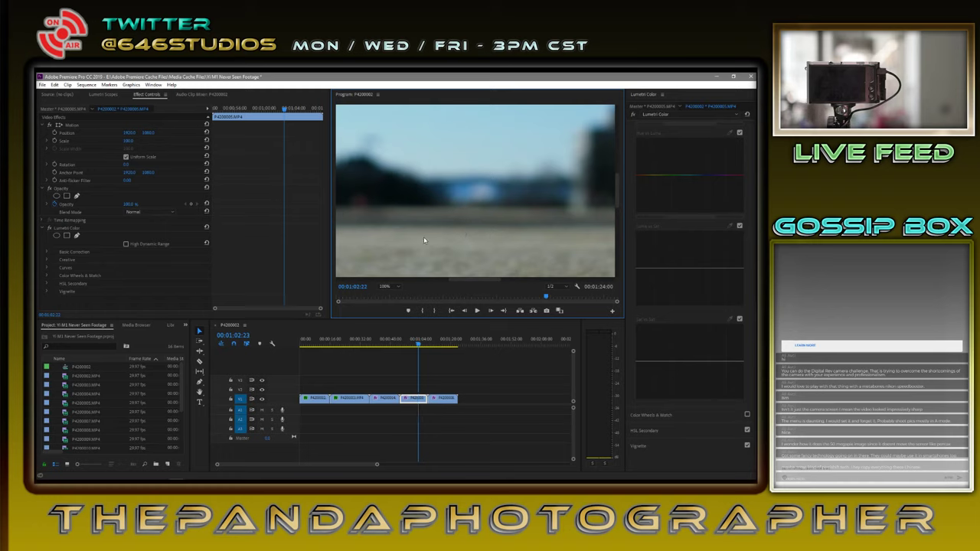
pyautogui.moveTo(620, 194); pyautogui.dragTo(617, 236)
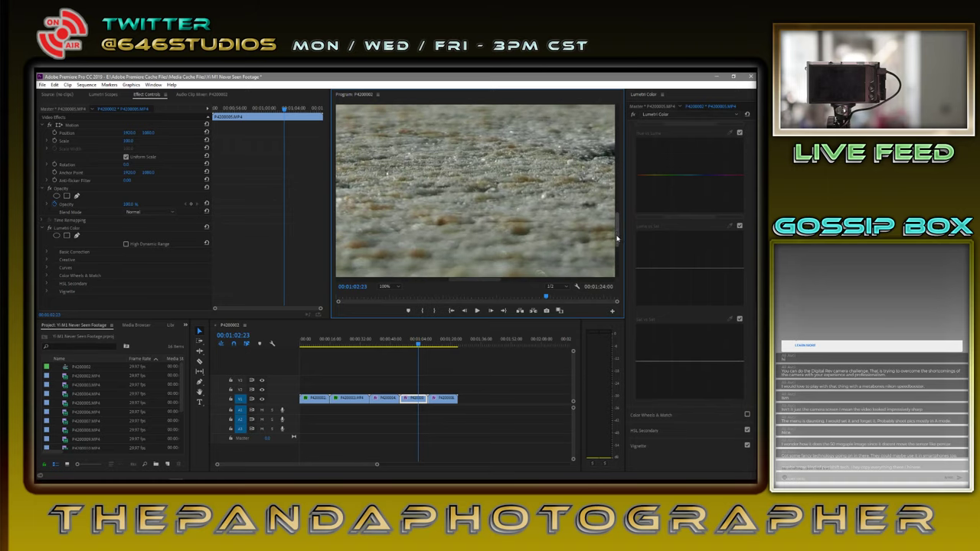